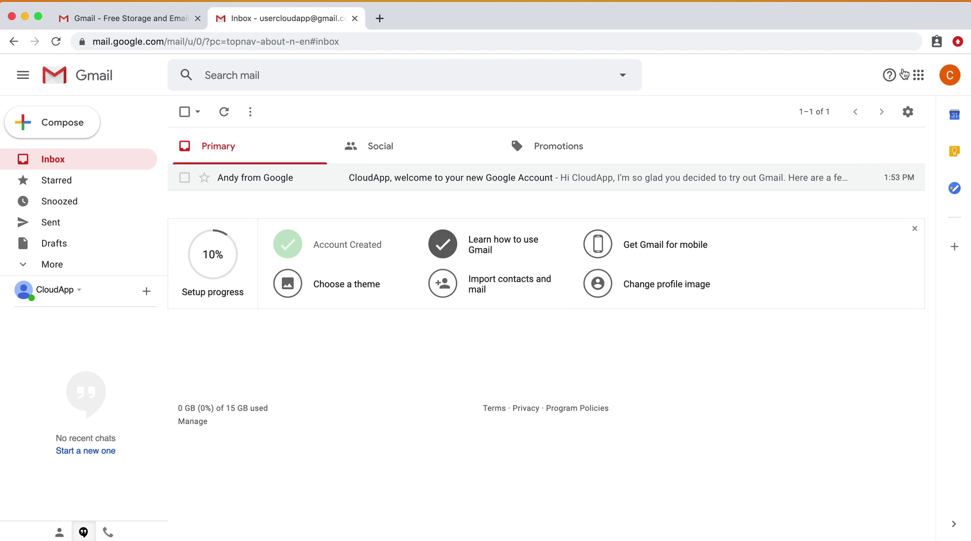
{"action": "left_click", "coordinate": [907, 112]}
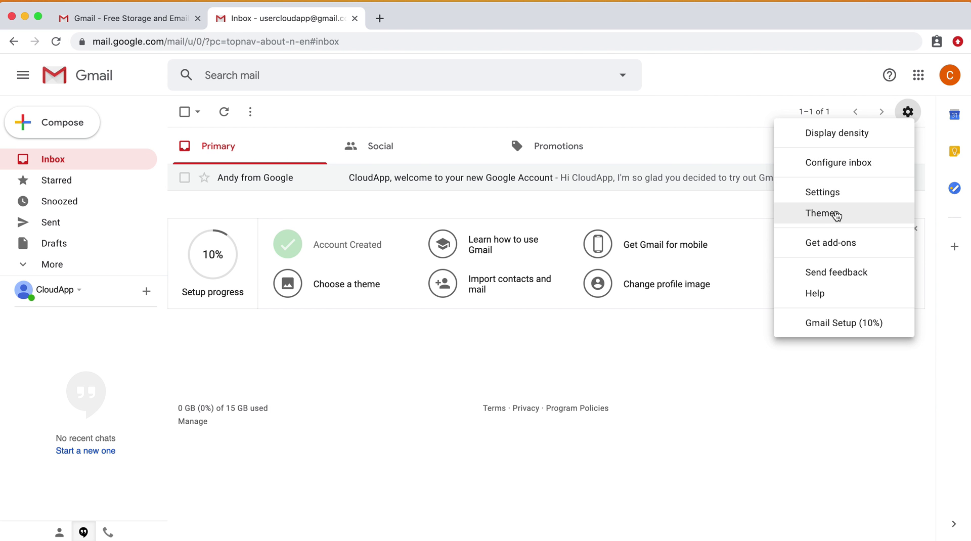
{"action": "left_click", "coordinate": [835, 214]}
{"action": "scroll", "coordinate": [541, 287], "scroll_direction": "down", "scroll_amount": 10}
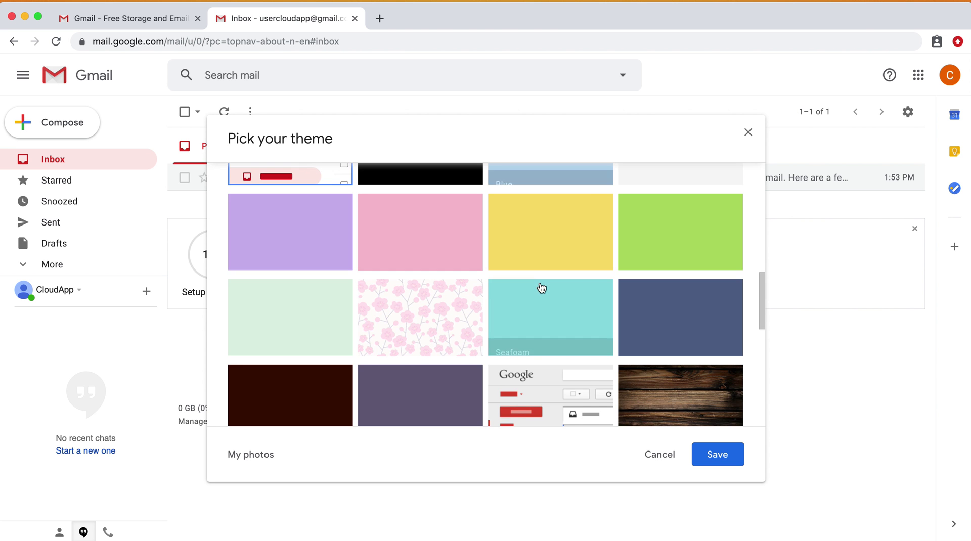
{"action": "scroll", "coordinate": [541, 286], "scroll_direction": "up", "scroll_amount": 10}
{"action": "scroll", "coordinate": [542, 285], "scroll_direction": "down", "scroll_amount": 2}
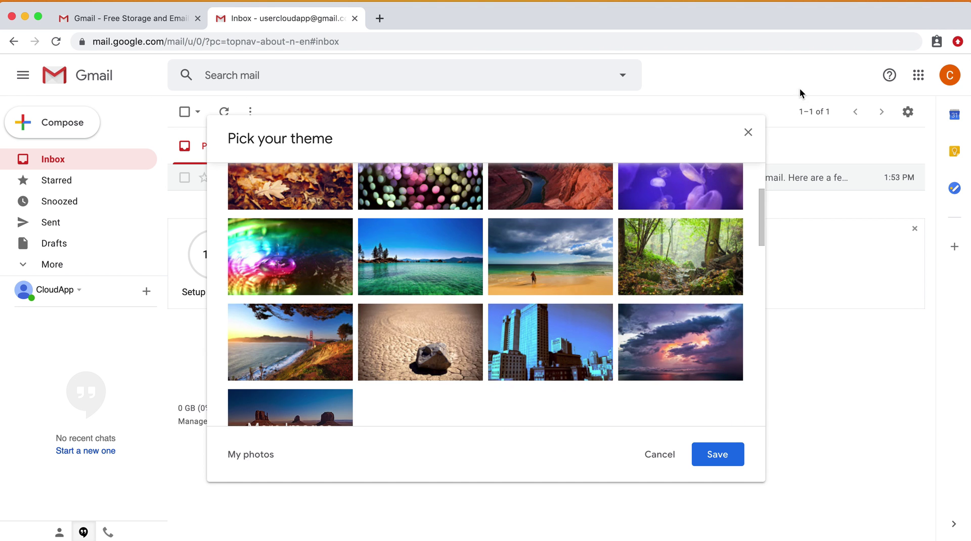
{"action": "left_click", "coordinate": [747, 133]}
Choose a theme from the setup checklist: preview the cracked-desert rock image, and save the Golden Gate Bridge coastline image as the inbox background.
{"action": "left_click", "coordinate": [348, 287]}
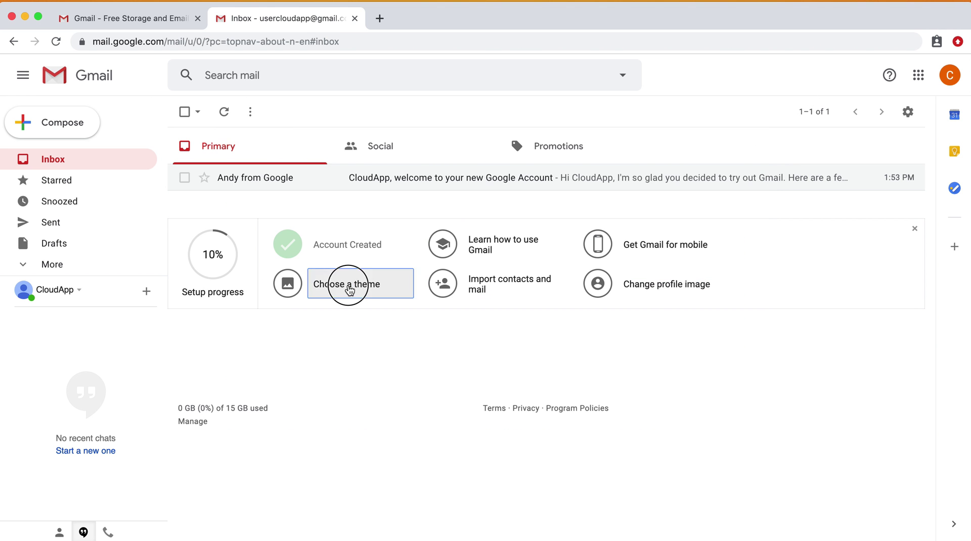
{"action": "scroll", "coordinate": [471, 311], "scroll_direction": "down", "scroll_amount": 3}
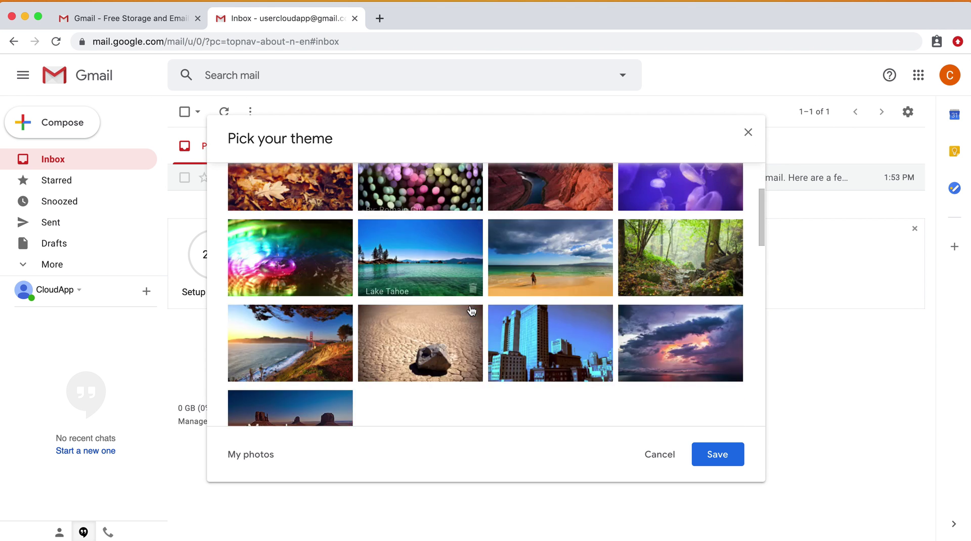
{"action": "scroll", "coordinate": [471, 311], "scroll_direction": "down", "scroll_amount": 3}
{"action": "left_click", "coordinate": [423, 254]}
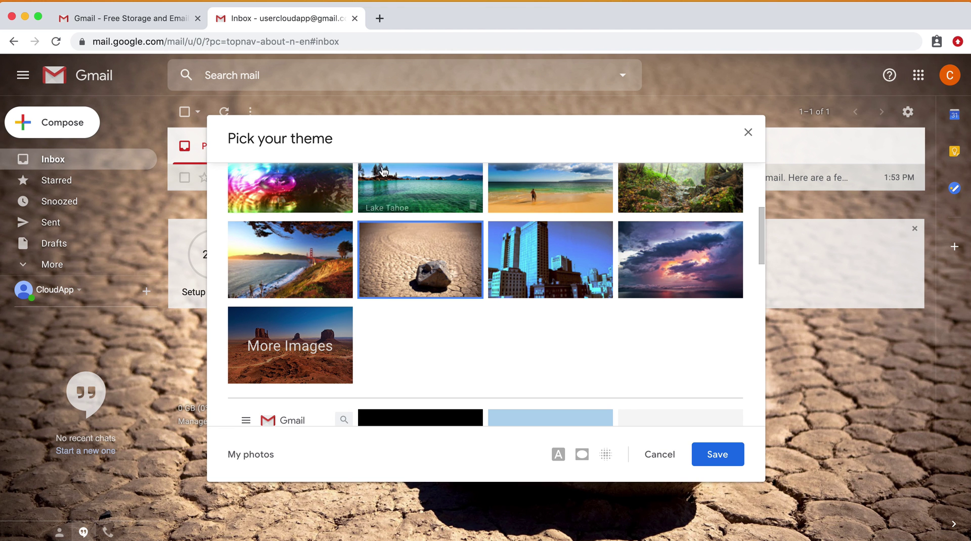
{"action": "left_click_drag", "start_coordinate": [404, 135], "coordinate": [437, 140]}
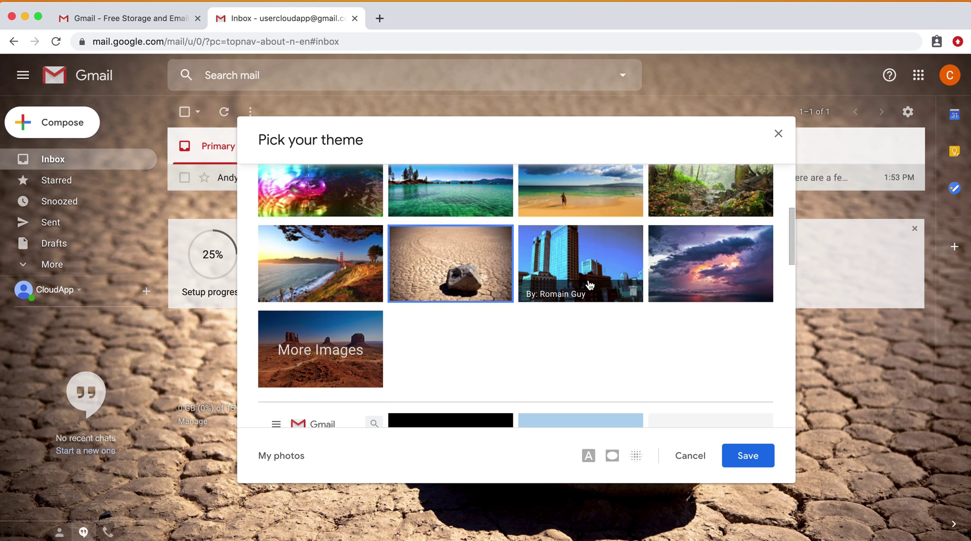
{"action": "scroll", "coordinate": [576, 291], "scroll_direction": "up", "scroll_amount": 3}
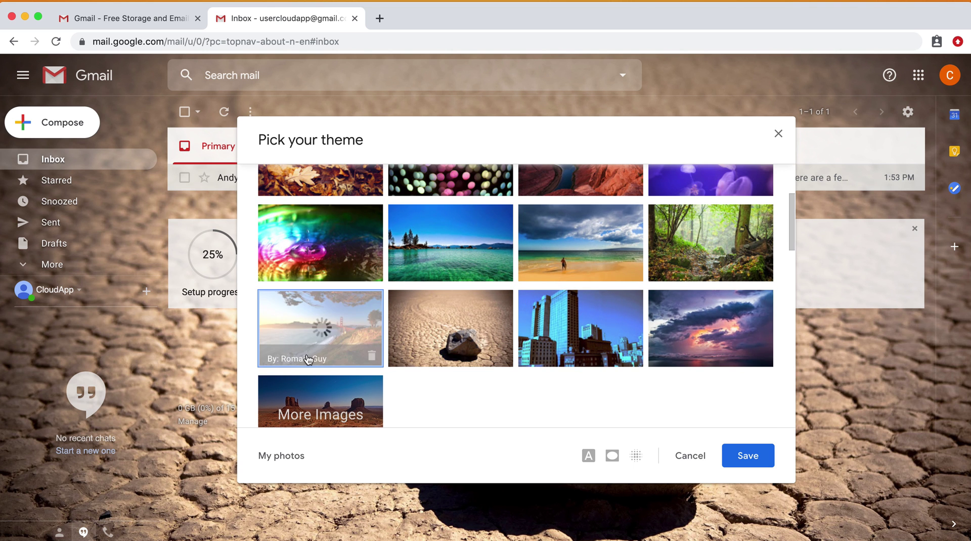
{"action": "left_click", "coordinate": [318, 324]}
{"action": "left_click_drag", "start_coordinate": [526, 130], "coordinate": [523, 92]}
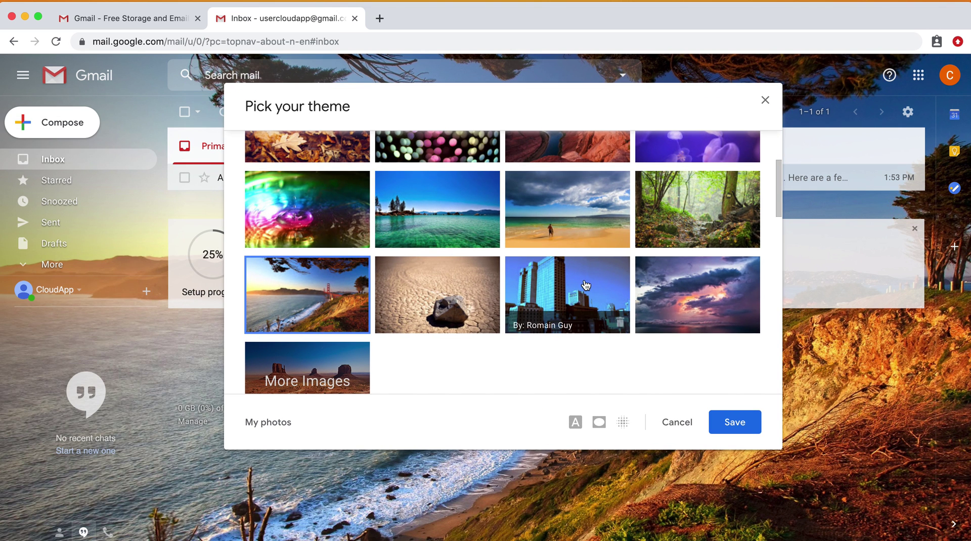
{"action": "left_click", "coordinate": [744, 425]}
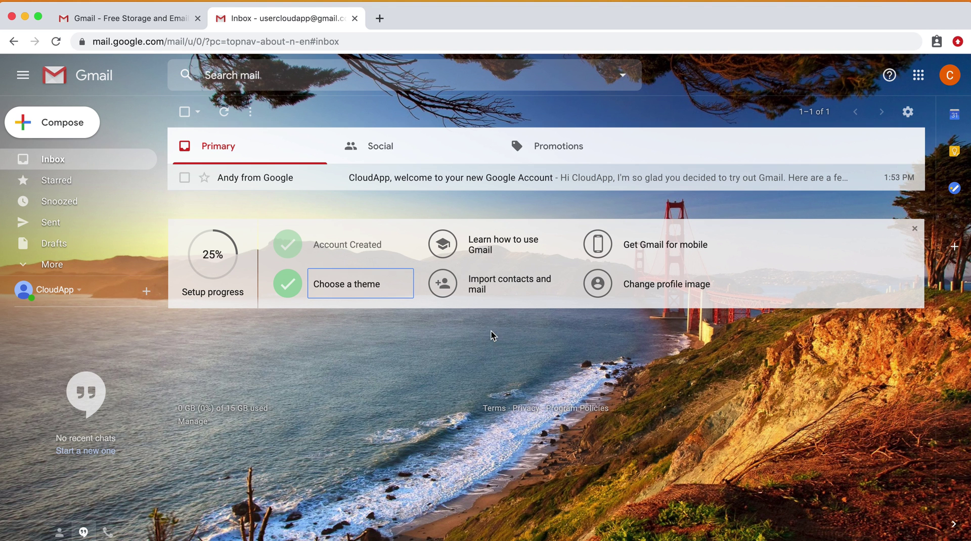
Read through the Tips & Tricks of the "Learn how to use Gmail" setup item and close the help.
{"action": "left_click", "coordinate": [494, 246]}
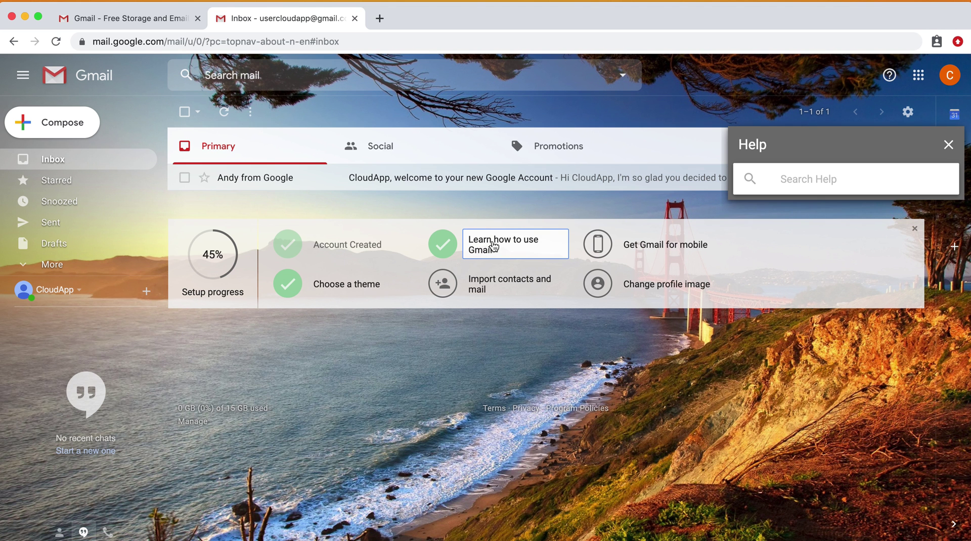
{"action": "scroll", "coordinate": [844, 344], "scroll_direction": "down", "scroll_amount": 6}
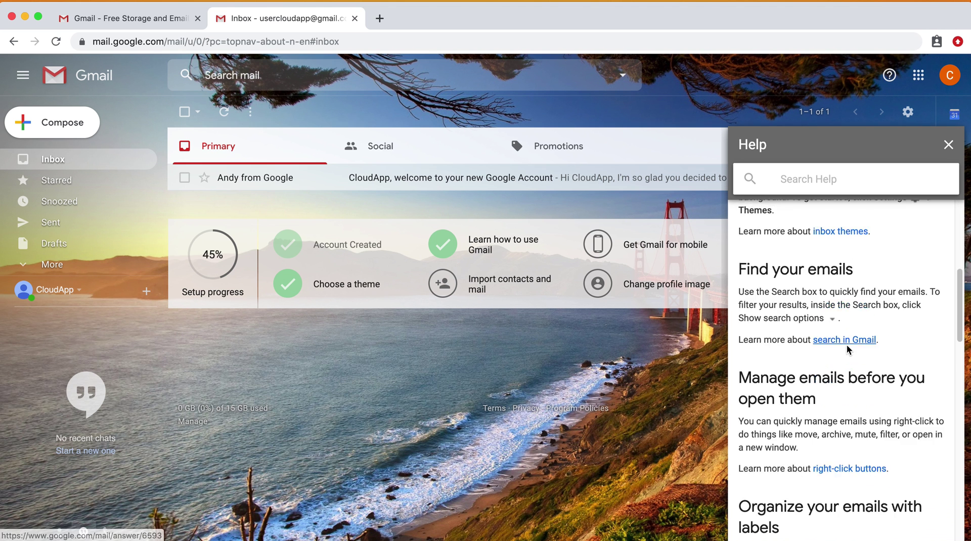
{"action": "scroll", "coordinate": [847, 349], "scroll_direction": "down", "scroll_amount": 10}
{"action": "scroll", "coordinate": [848, 346], "scroll_direction": "up", "scroll_amount": 15}
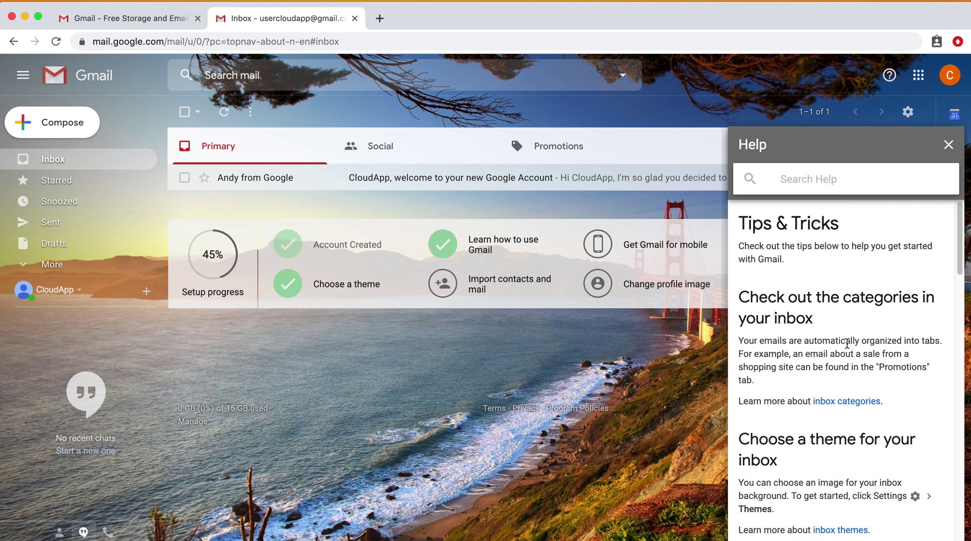
{"action": "left_click", "coordinate": [948, 145]}
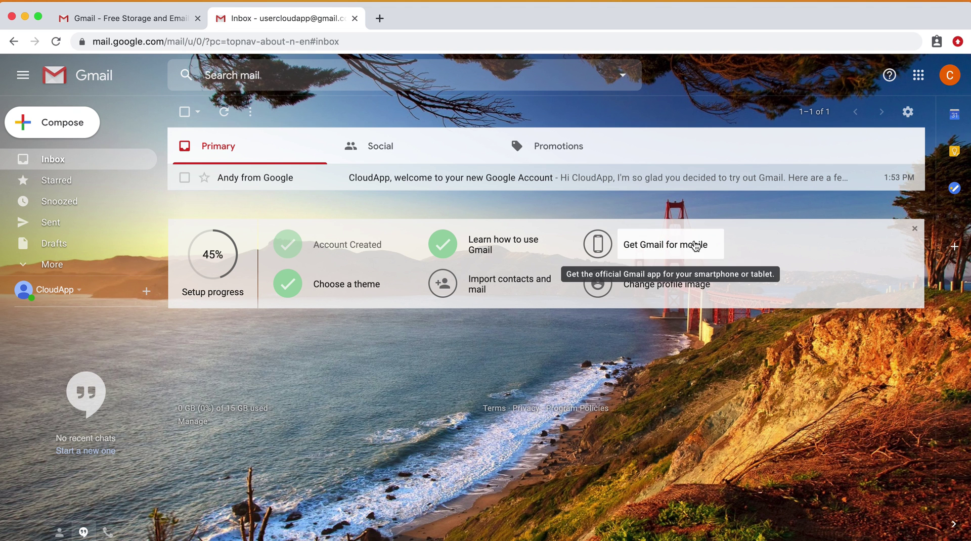
Upload the orange cat photo from the computer, crop it closer around the cat, and set it as the profile photo.
{"action": "left_click", "coordinate": [672, 291]}
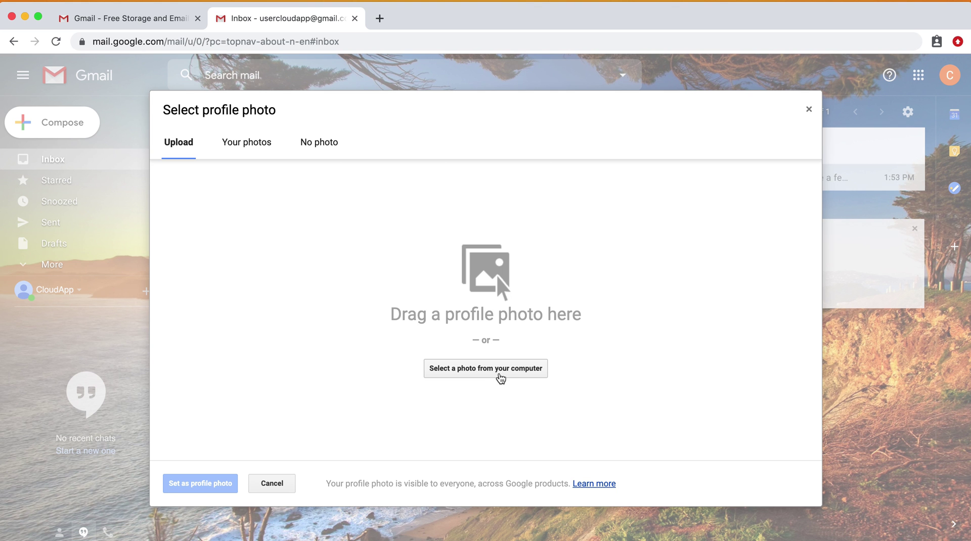
{"action": "left_click_drag", "start_coordinate": [968, 369], "coordinate": [567, 292]}
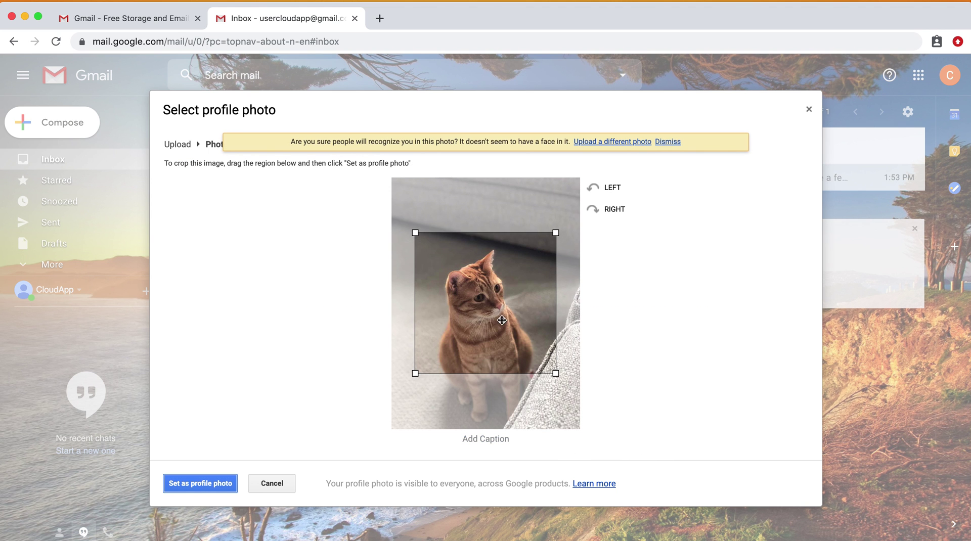
{"action": "left_click_drag", "start_coordinate": [415, 232], "coordinate": [447, 265]}
{"action": "left_click_drag", "start_coordinate": [505, 331], "coordinate": [488, 311]}
{"action": "left_click", "coordinate": [215, 485]}
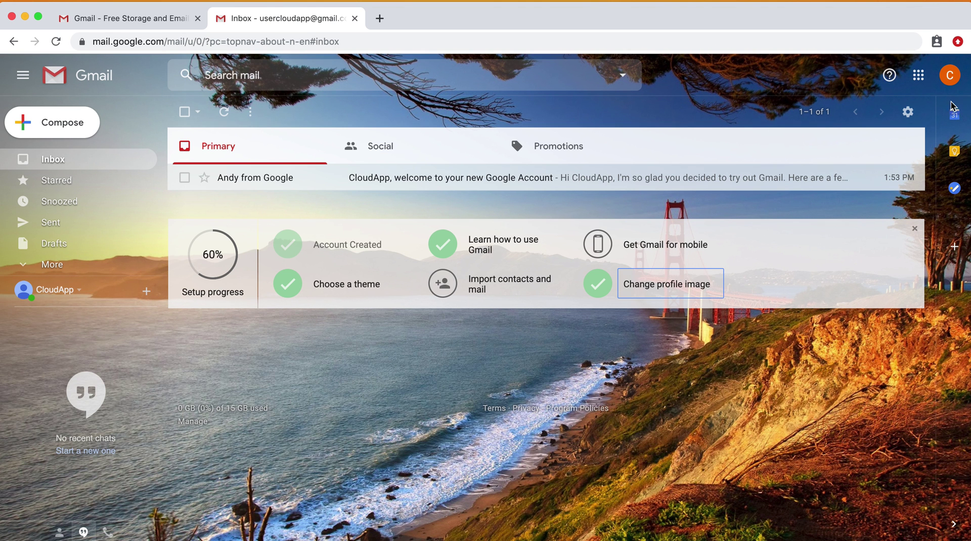
Confirm the Default view as the inbox's display density.
{"action": "left_click", "coordinate": [906, 116]}
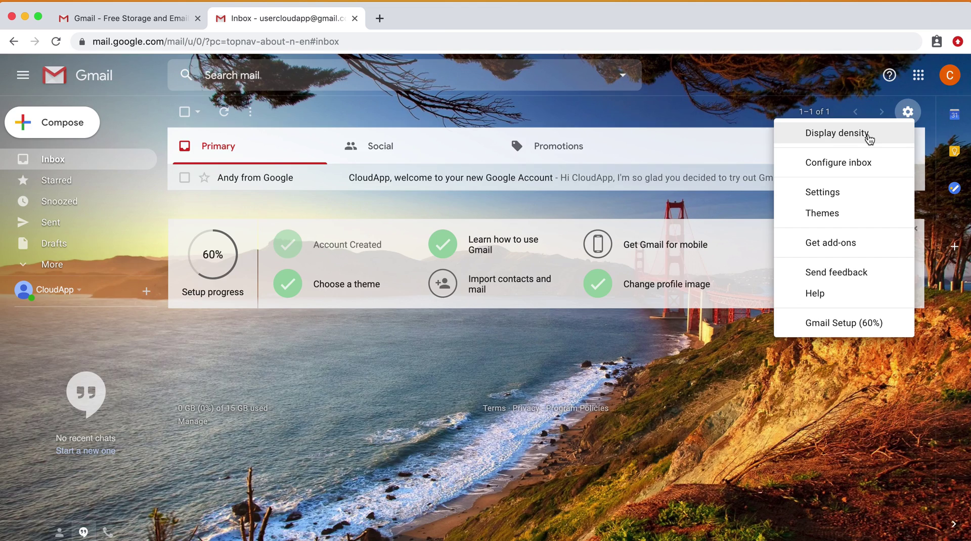
{"action": "left_click", "coordinate": [866, 141]}
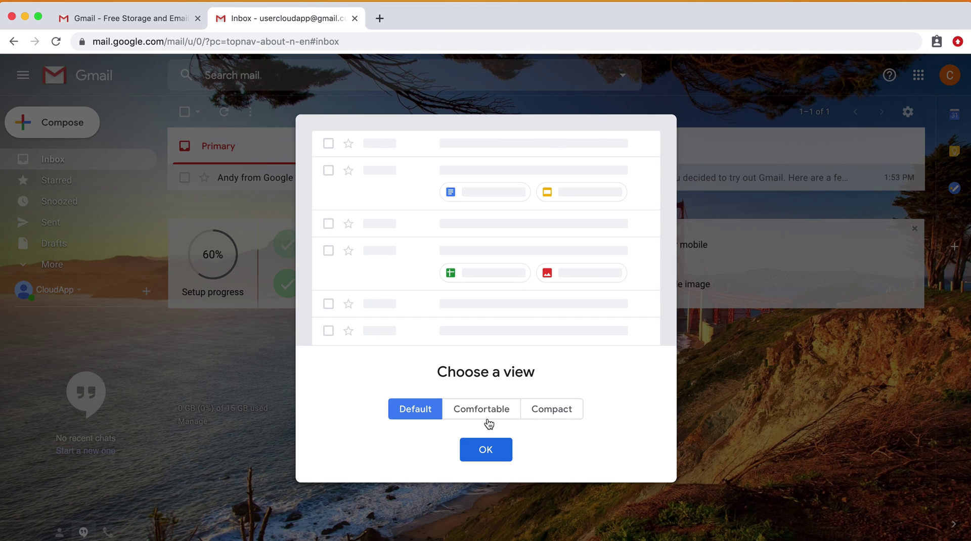
{"action": "left_click", "coordinate": [485, 450]}
Configure the inbox to disable the Promotions and Social categories and save the change.
{"action": "left_click", "coordinate": [911, 117]}
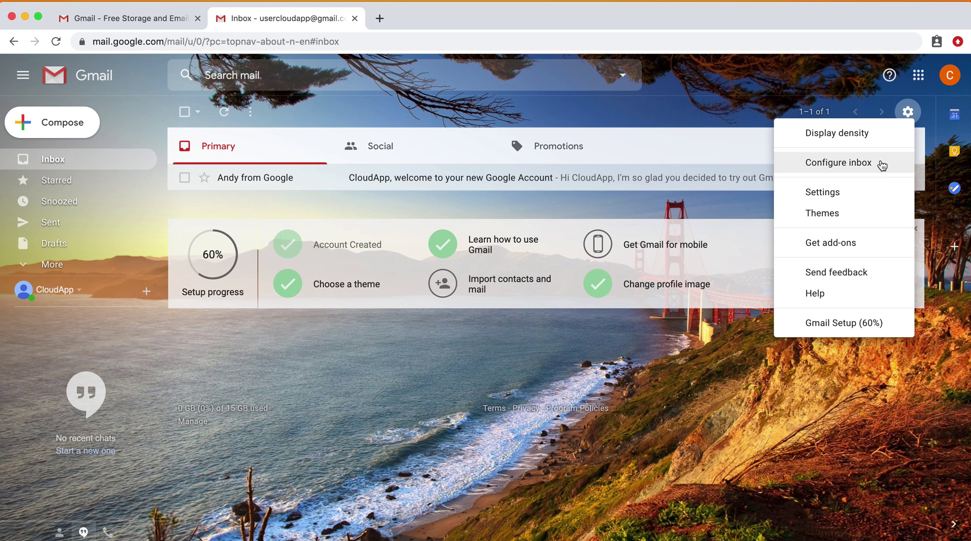
{"action": "left_click", "coordinate": [869, 166]}
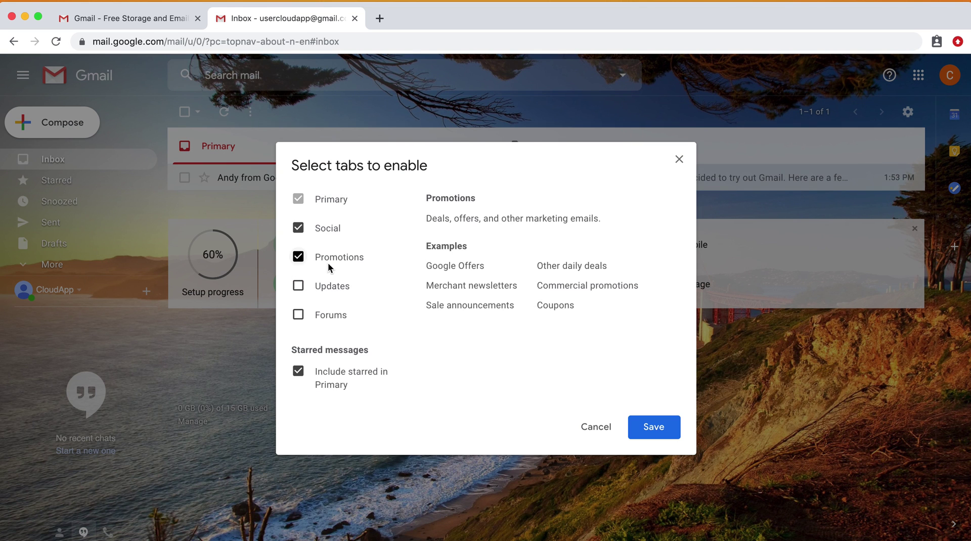
{"action": "left_click", "coordinate": [311, 259]}
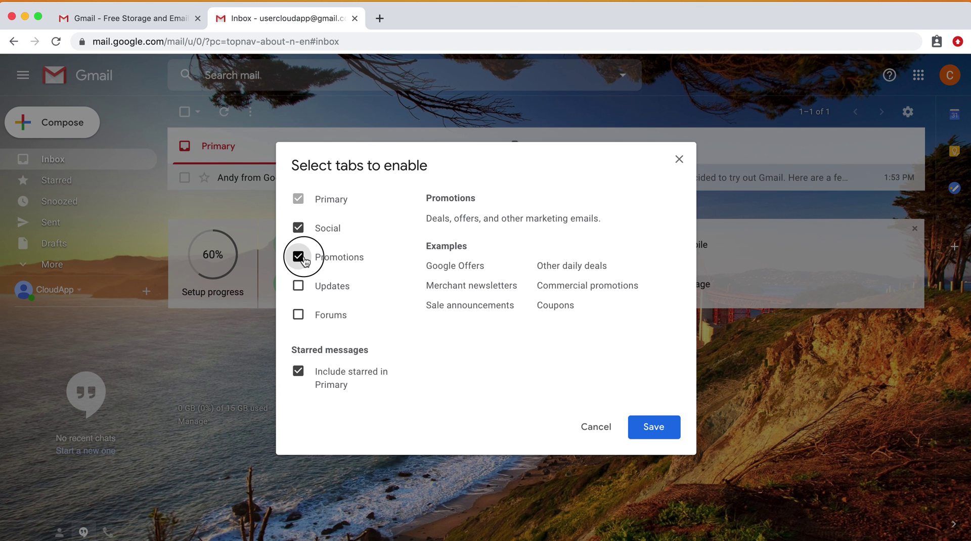
{"action": "left_click", "coordinate": [303, 230]}
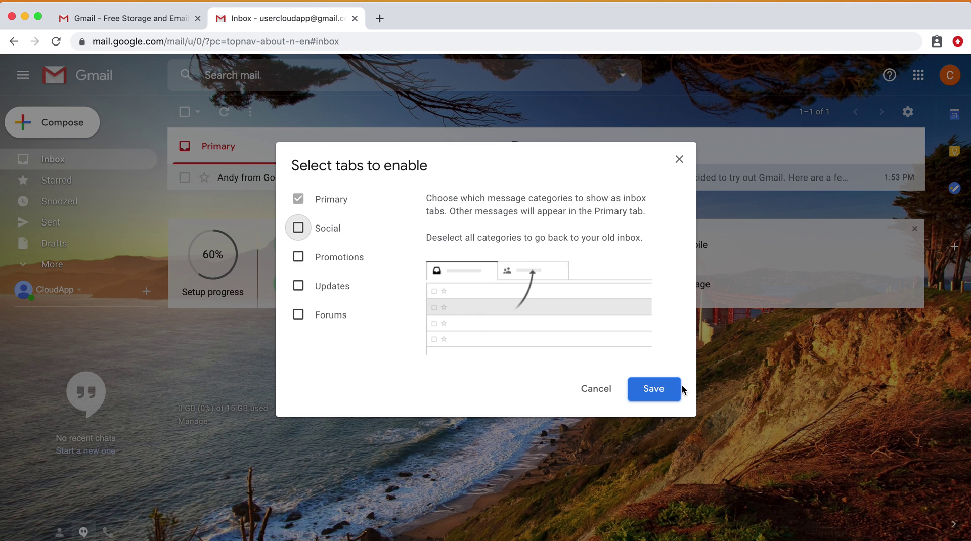
{"action": "left_click", "coordinate": [674, 389]}
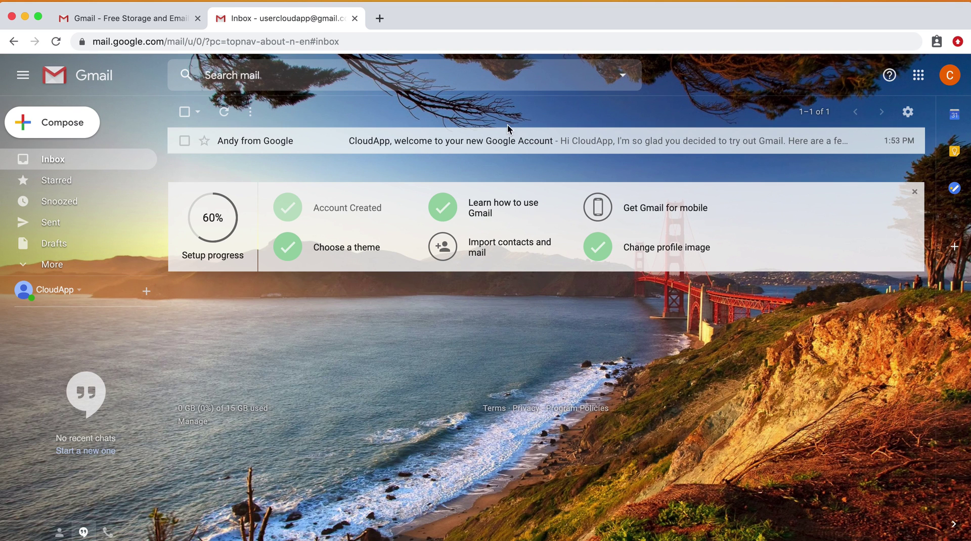
Open the full settings and examine the General options, from language and reply behavior down to the signature.
{"action": "left_click", "coordinate": [909, 113]}
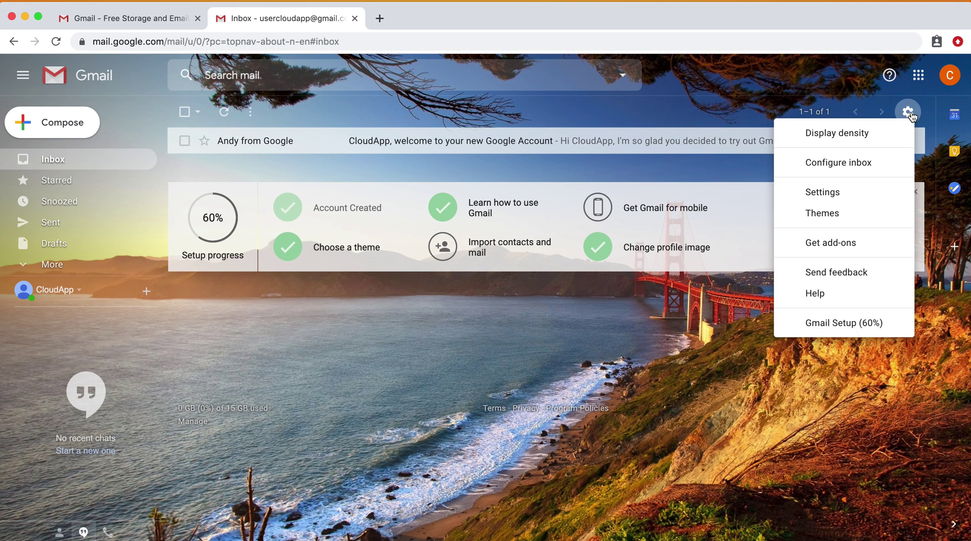
{"action": "left_click", "coordinate": [819, 193]}
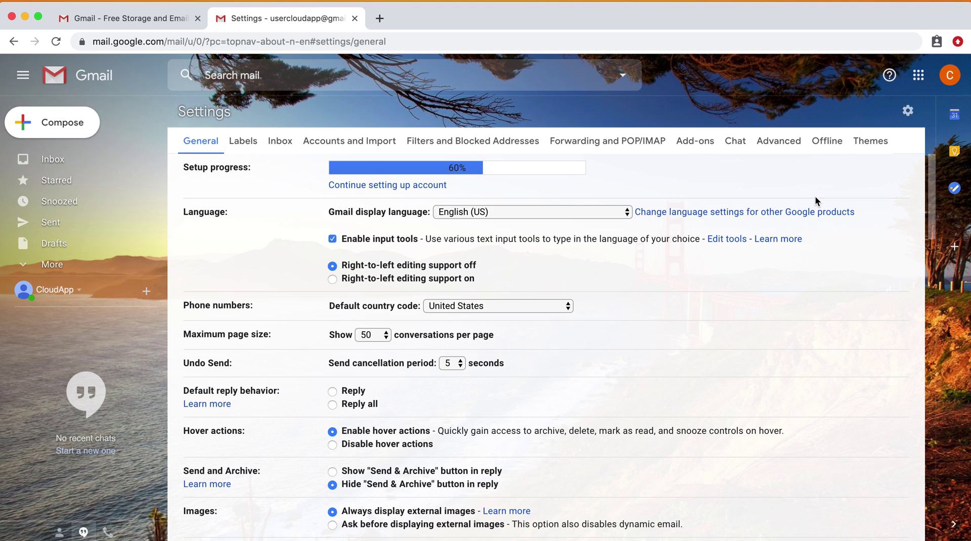
{"action": "scroll", "coordinate": [268, 250], "scroll_direction": "down", "scroll_amount": 5}
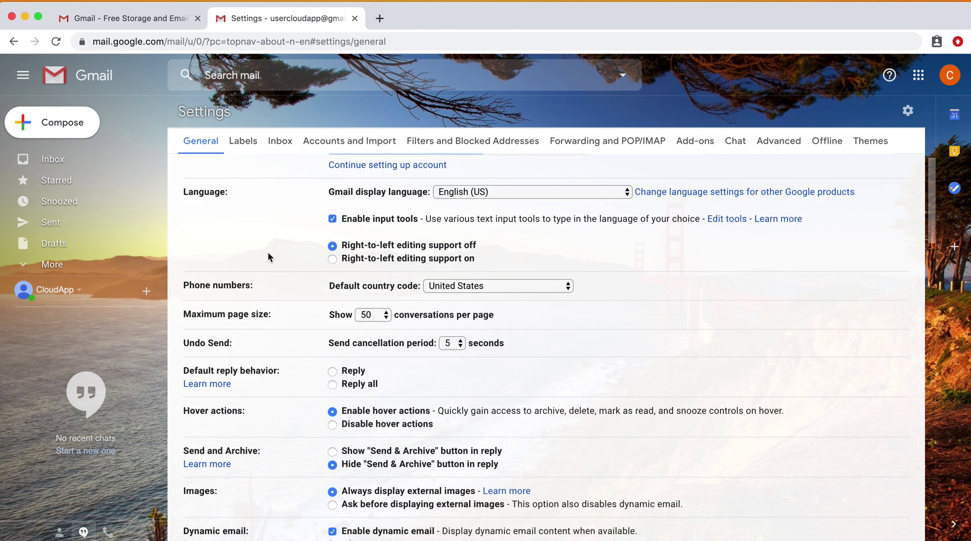
{"action": "scroll", "coordinate": [265, 252], "scroll_direction": "down", "scroll_amount": 1}
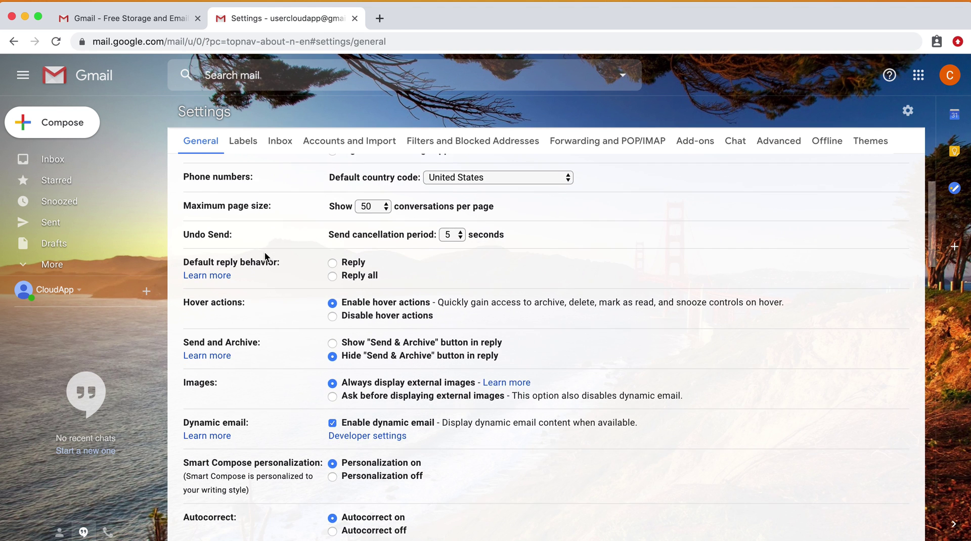
{"action": "scroll", "coordinate": [290, 266], "scroll_direction": "down", "scroll_amount": 2}
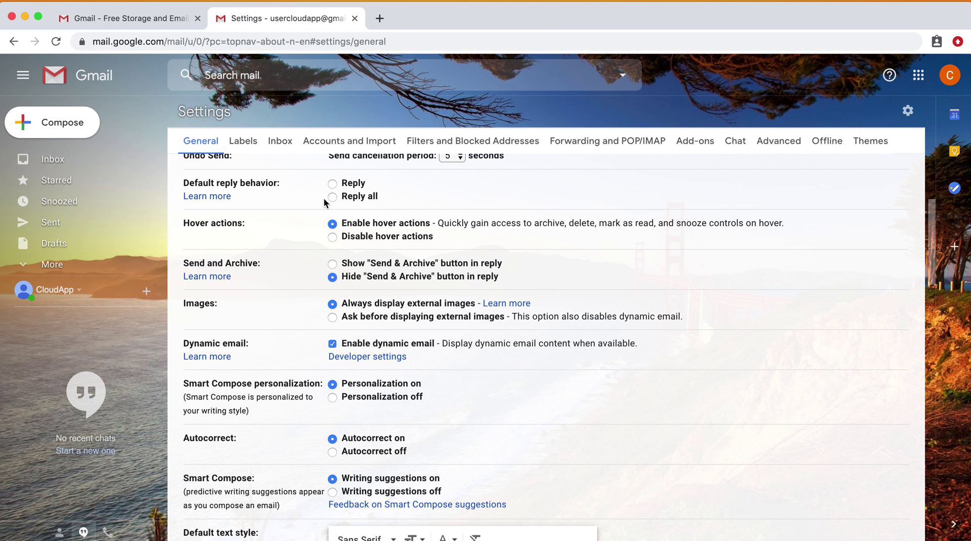
{"action": "scroll", "coordinate": [318, 216], "scroll_direction": "up", "scroll_amount": 5}
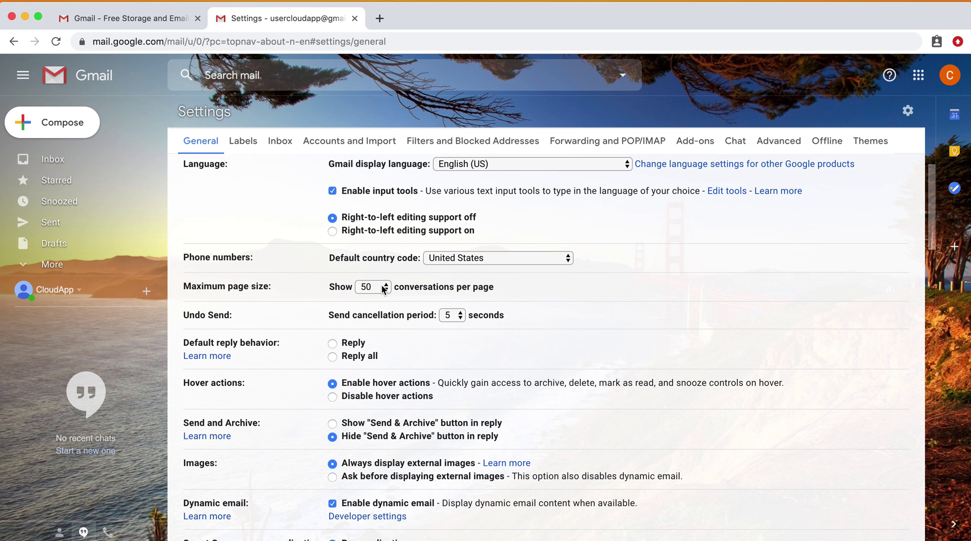
{"action": "scroll", "coordinate": [371, 342], "scroll_direction": "down", "scroll_amount": 10}
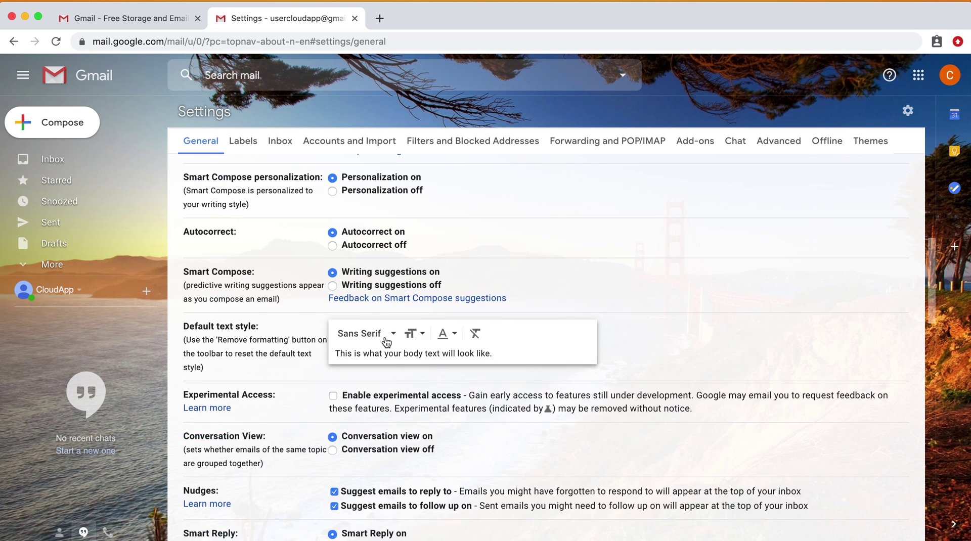
{"action": "scroll", "coordinate": [437, 405], "scroll_direction": "down", "scroll_amount": 10}
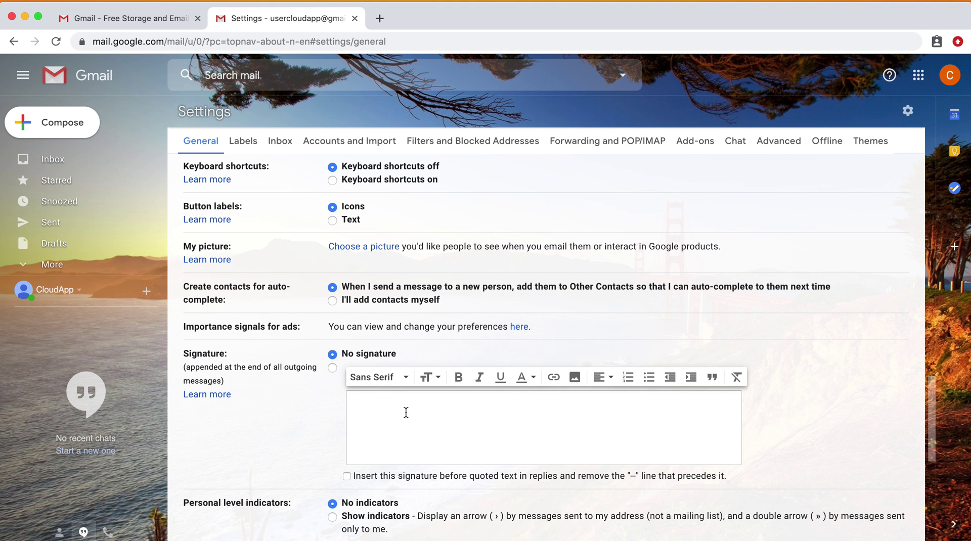
Try to place the cat photo from the desktop into a new custom email signature, and return to the General settings.
{"action": "left_click", "coordinate": [332, 368]}
{"action": "left_click", "coordinate": [479, 415]}
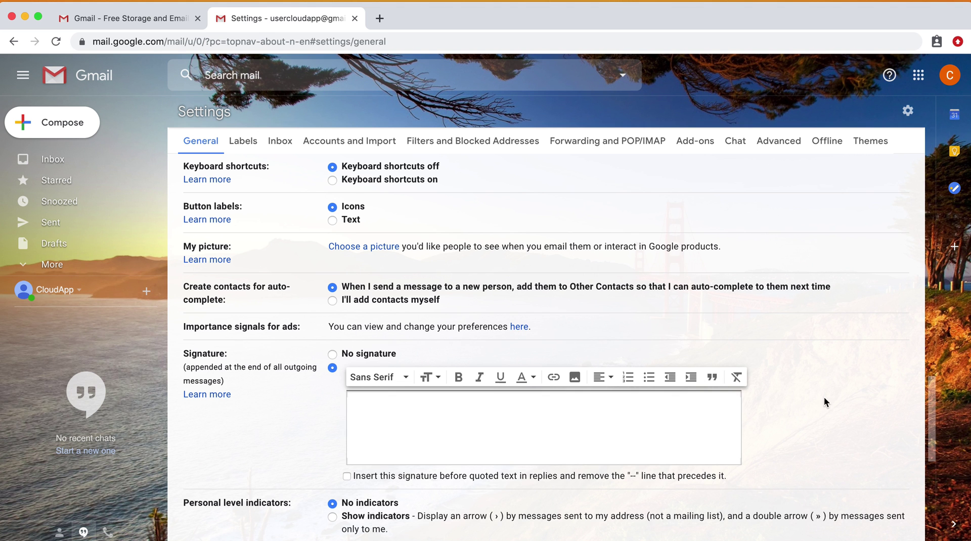
{"action": "scroll", "coordinate": [683, 395], "scroll_direction": "down", "scroll_amount": 2}
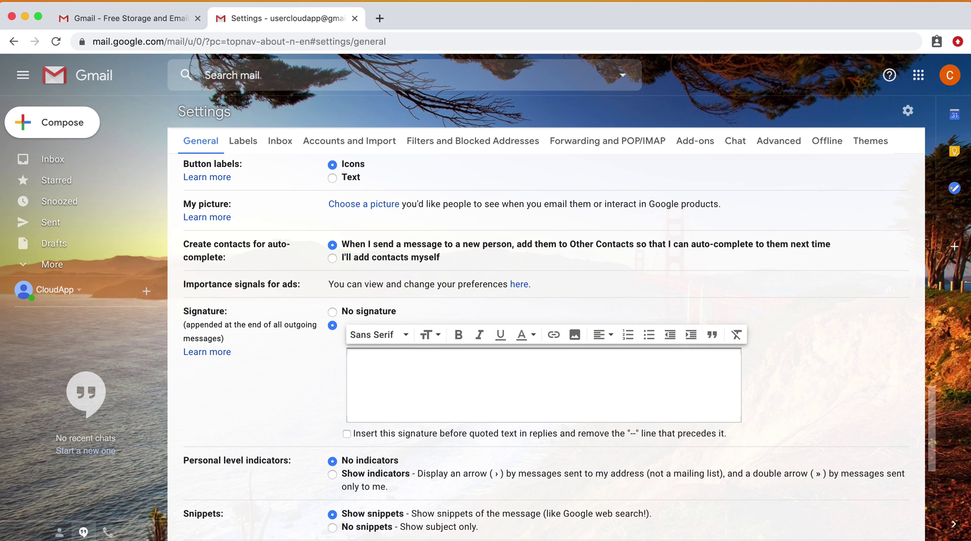
{"action": "left_click_drag", "start_coordinate": [961, 384], "coordinate": [503, 387]}
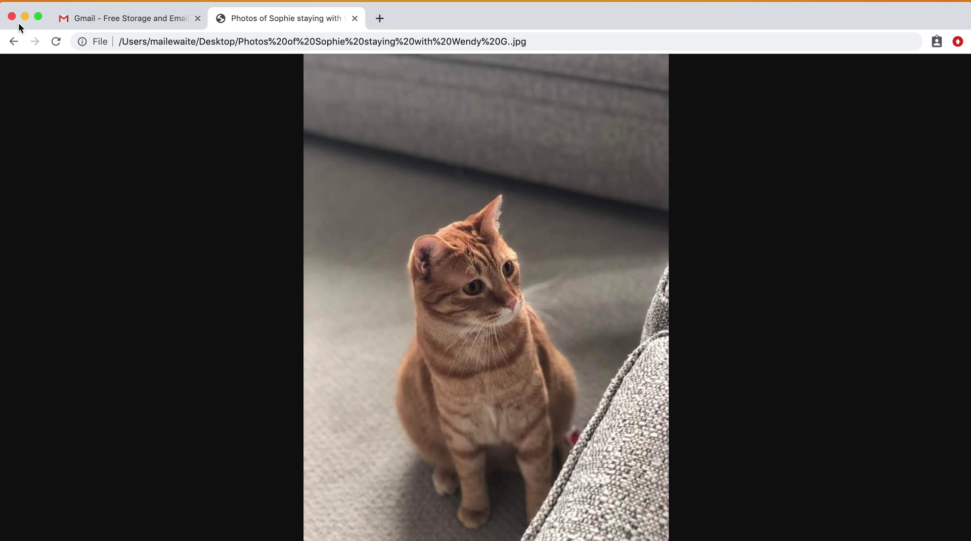
{"action": "left_click", "coordinate": [14, 42]}
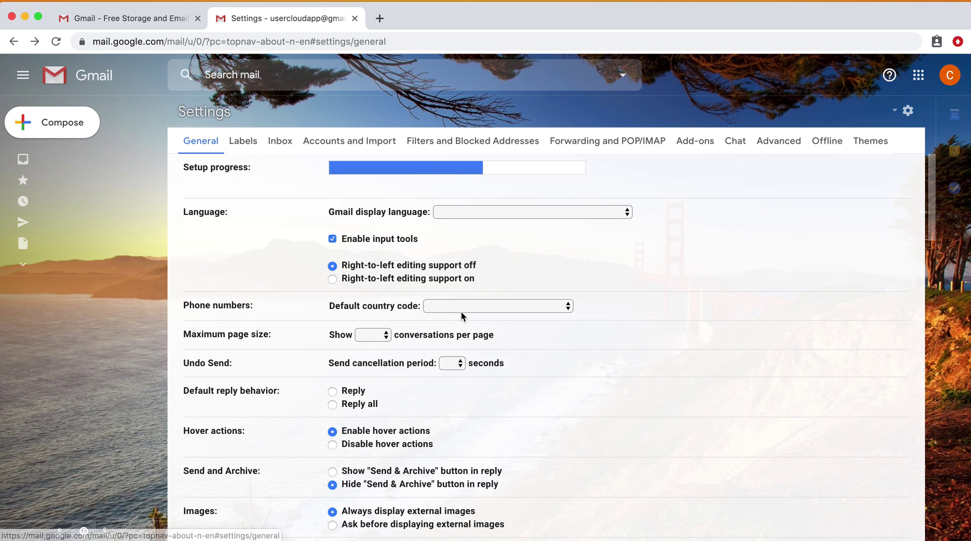
Enable the custom signature, check its option for adding an image by web address, and look over the vacation responder settings.
{"action": "scroll", "coordinate": [451, 321], "scroll_direction": "down", "scroll_amount": 20}
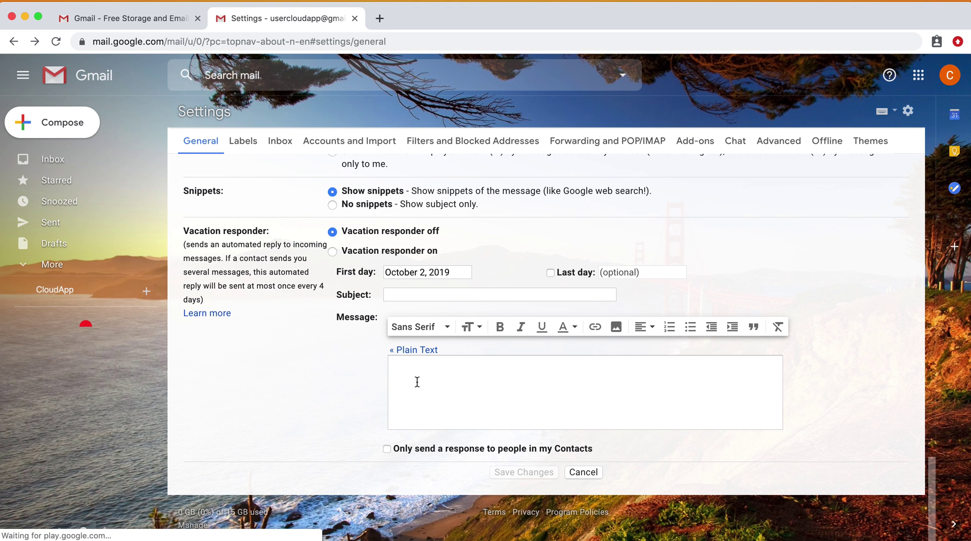
{"action": "scroll", "coordinate": [417, 374], "scroll_direction": "up", "scroll_amount": 5}
{"action": "left_click", "coordinate": [399, 278]}
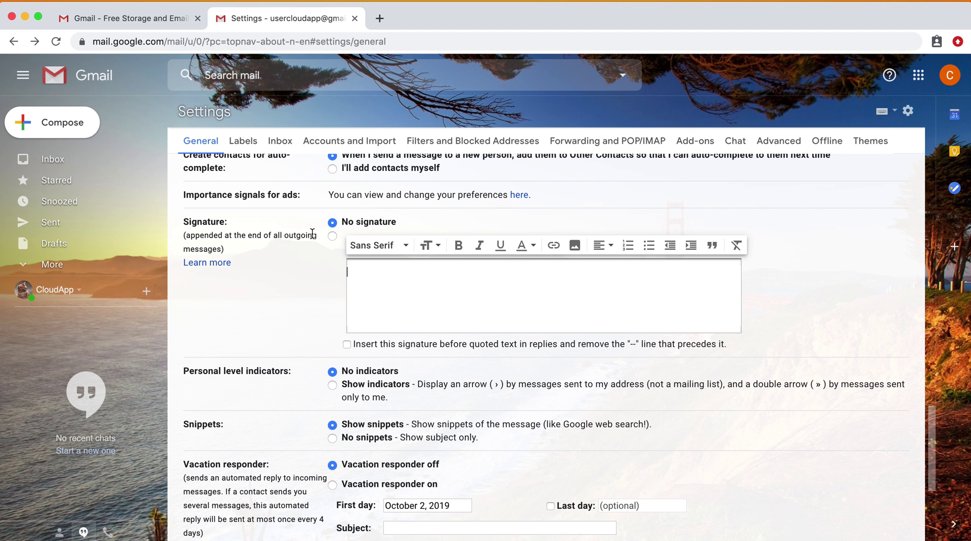
{"action": "left_click", "coordinate": [574, 245]}
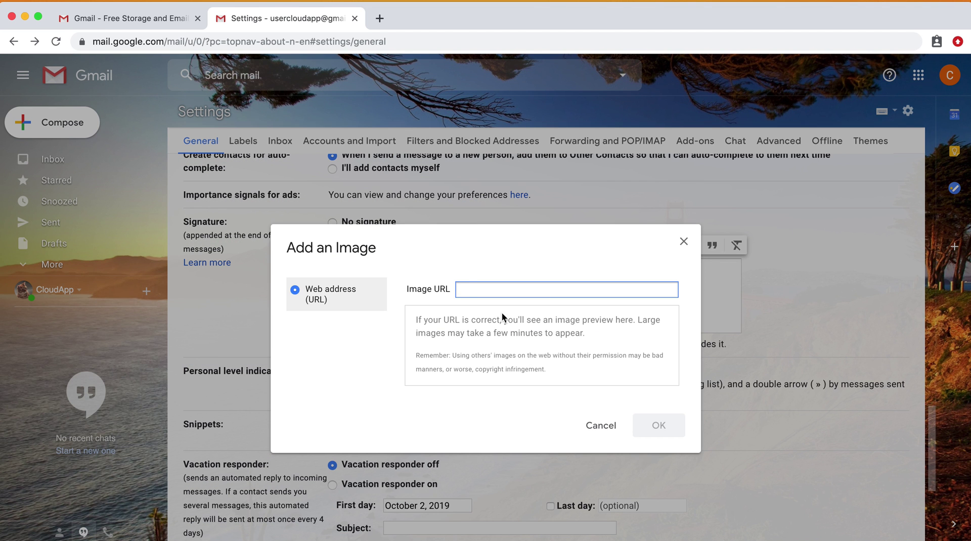
{"action": "left_click", "coordinate": [683, 242]}
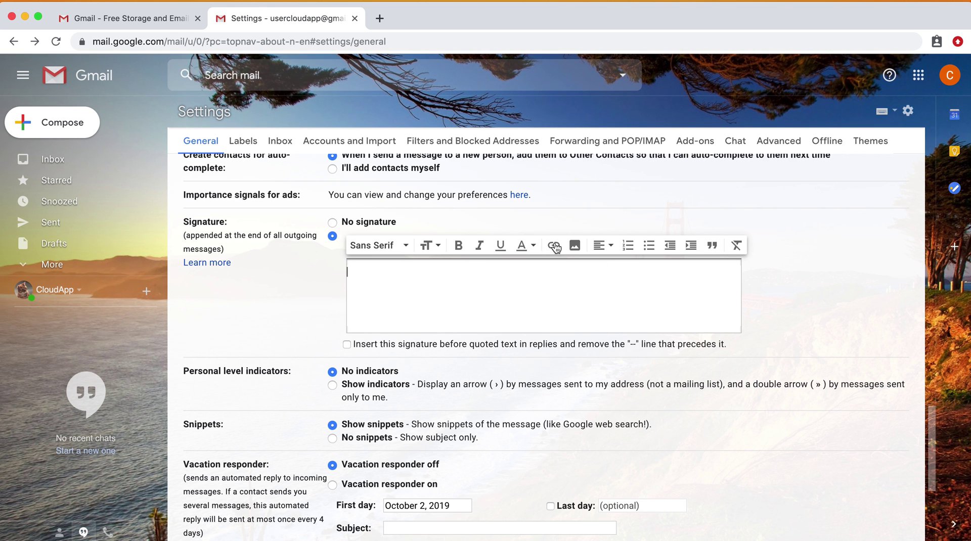
{"action": "scroll", "coordinate": [568, 275], "scroll_direction": "down", "scroll_amount": 5}
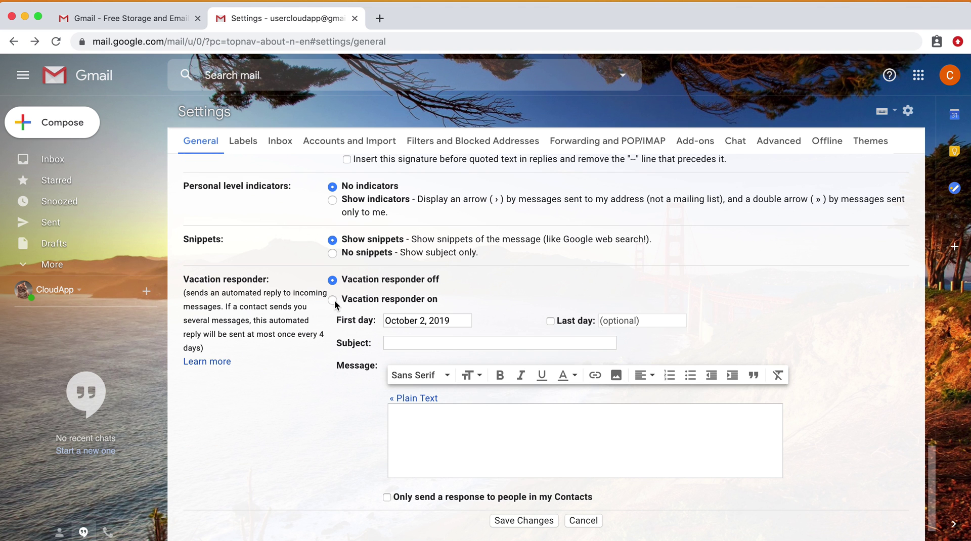
Set the Spam system label to show in the label list only if it has unread messages.
{"action": "left_click", "coordinate": [243, 140]}
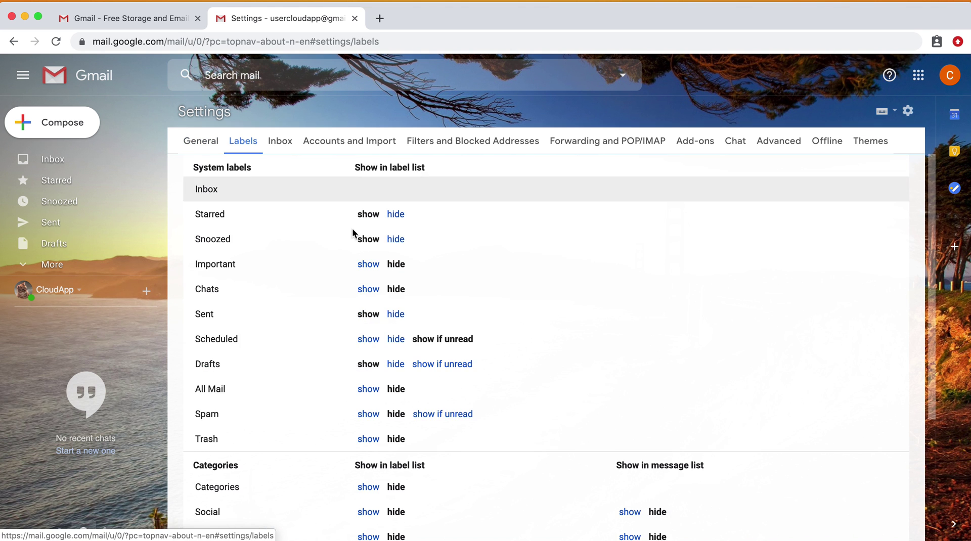
{"action": "scroll", "coordinate": [429, 263], "scroll_direction": "down", "scroll_amount": 2}
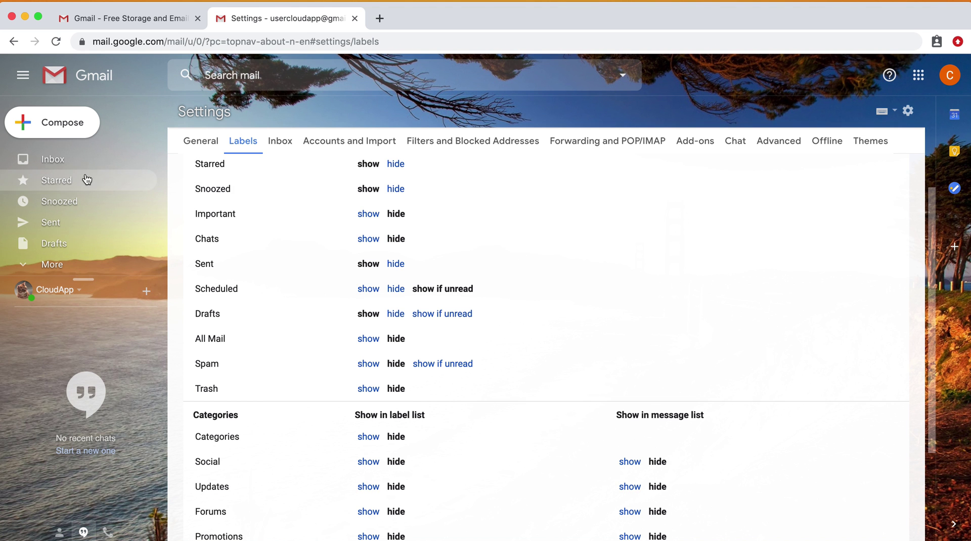
{"action": "scroll", "coordinate": [412, 294], "scroll_direction": "down", "scroll_amount": 5}
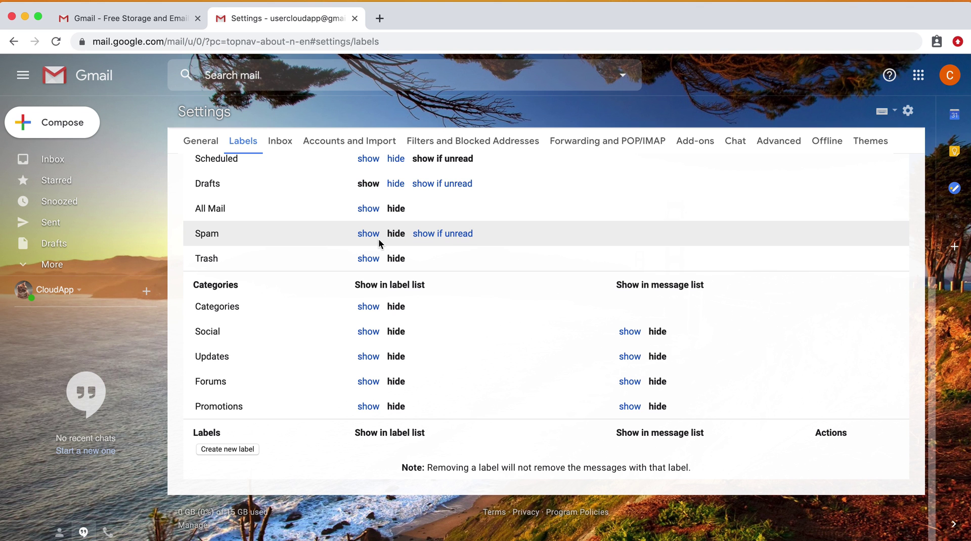
{"action": "left_click", "coordinate": [469, 241]}
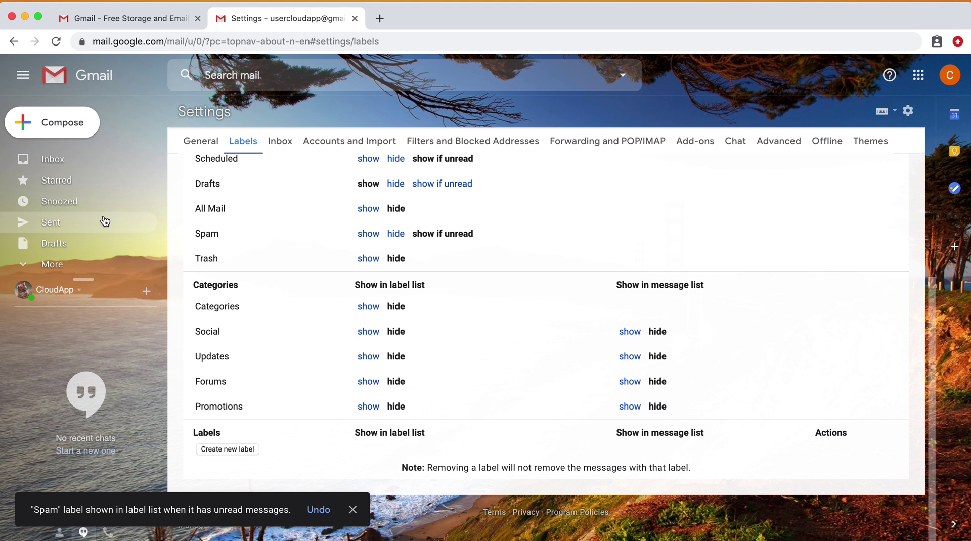
{"action": "scroll", "coordinate": [505, 323], "scroll_direction": "up", "scroll_amount": 4}
{"action": "scroll", "coordinate": [504, 324], "scroll_direction": "down", "scroll_amount": 4}
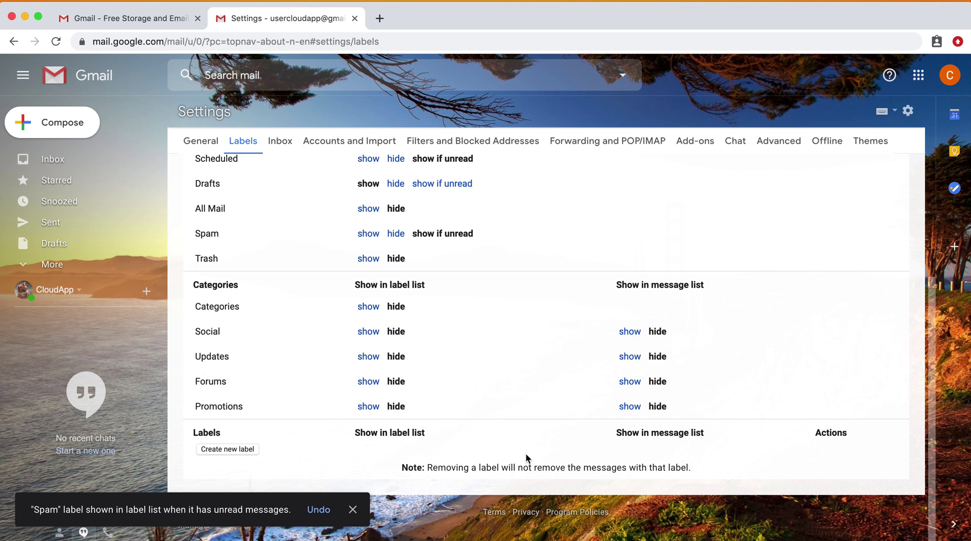
Review the Inbox settings for categories, importance markers and filtered mail, and save the settings changes.
{"action": "scroll", "coordinate": [526, 455], "scroll_direction": "up", "scroll_amount": 4}
{"action": "left_click", "coordinate": [285, 147]}
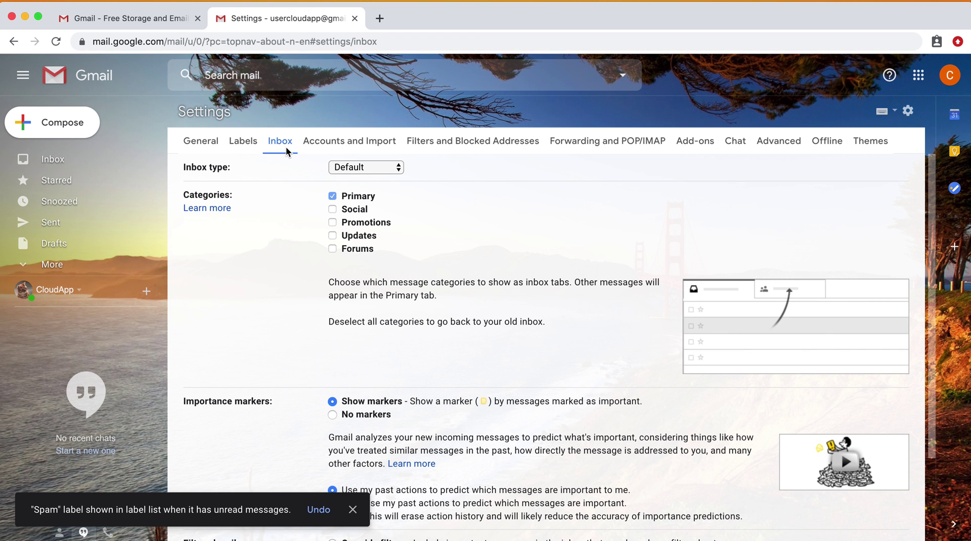
{"action": "scroll", "coordinate": [277, 296], "scroll_direction": "down", "scroll_amount": 2}
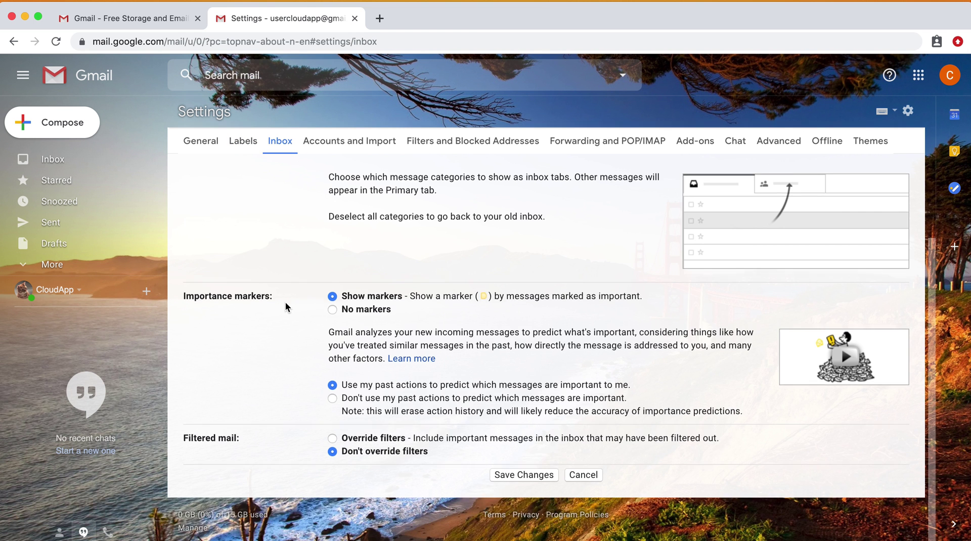
{"action": "scroll", "coordinate": [285, 302], "scroll_direction": "up", "scroll_amount": 2}
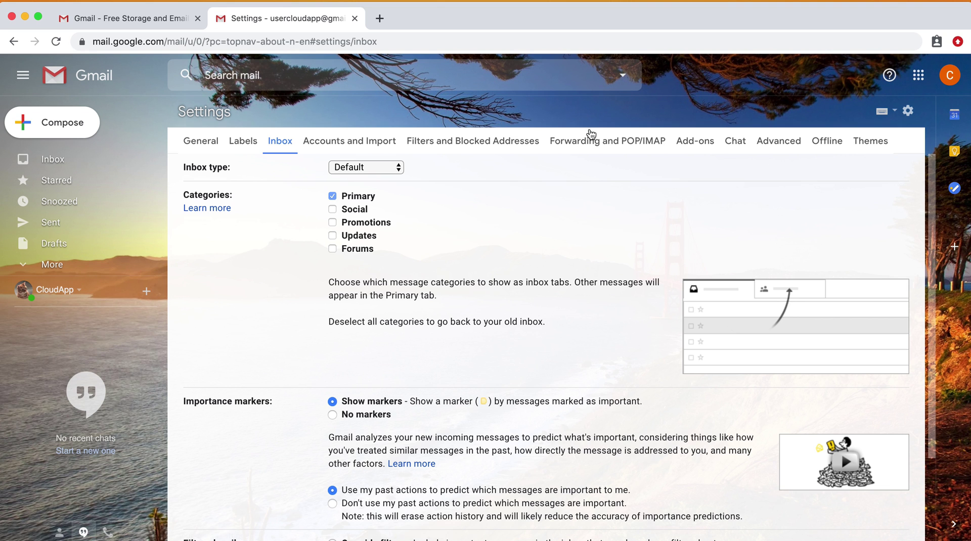
{"action": "left_click", "coordinate": [82, 165]}
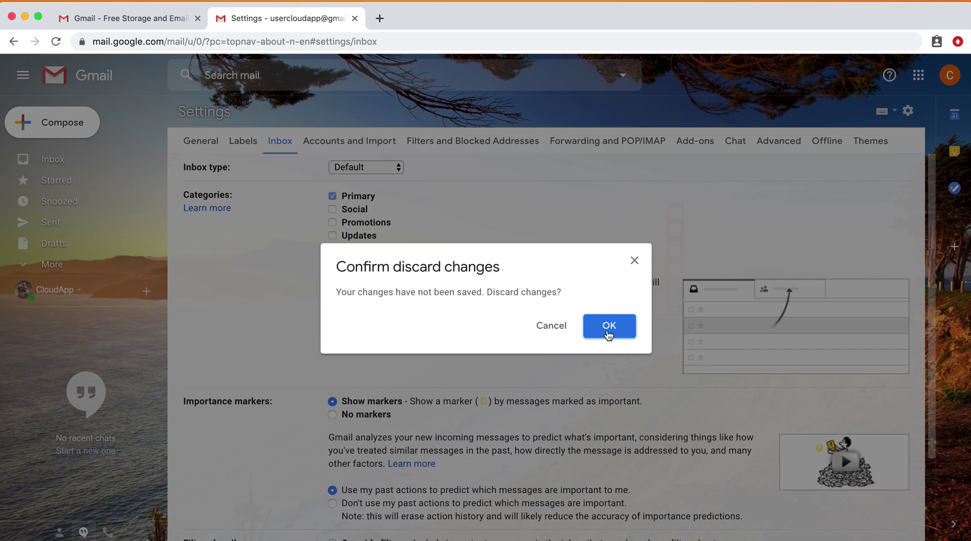
{"action": "left_click", "coordinate": [634, 260]}
{"action": "scroll", "coordinate": [534, 345], "scroll_direction": "down", "scroll_amount": 2}
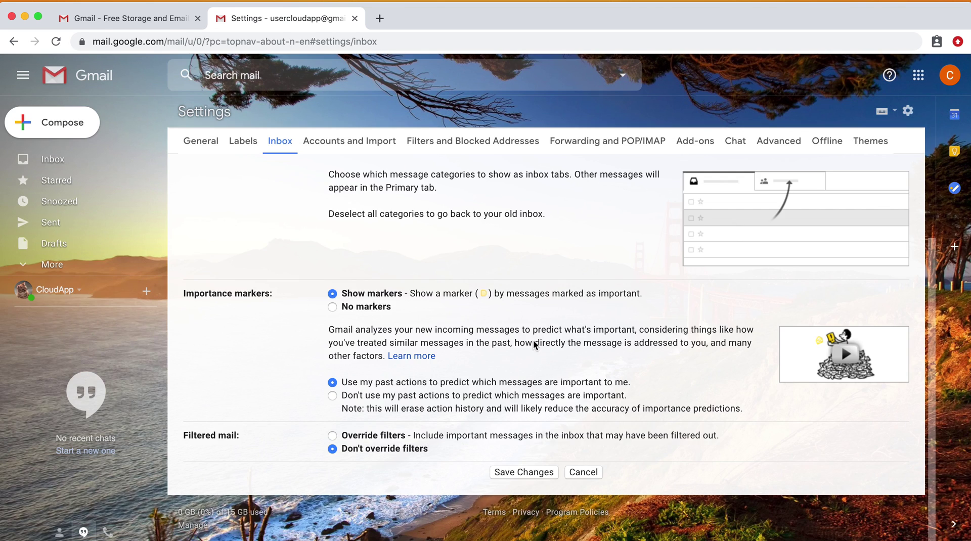
{"action": "left_click", "coordinate": [521, 472]}
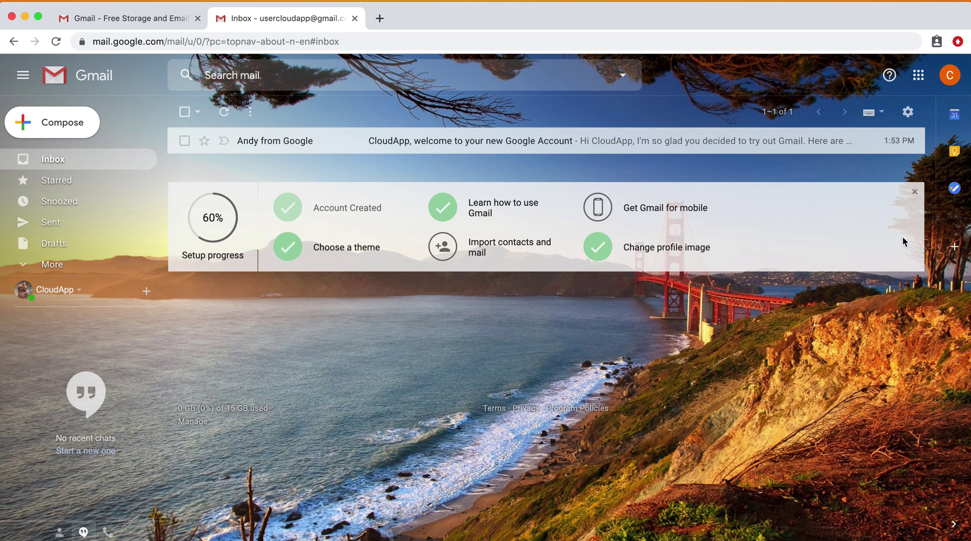
Dismiss the setup progress panel from the inbox and check the options in the settings menu.
{"action": "left_click", "coordinate": [916, 193]}
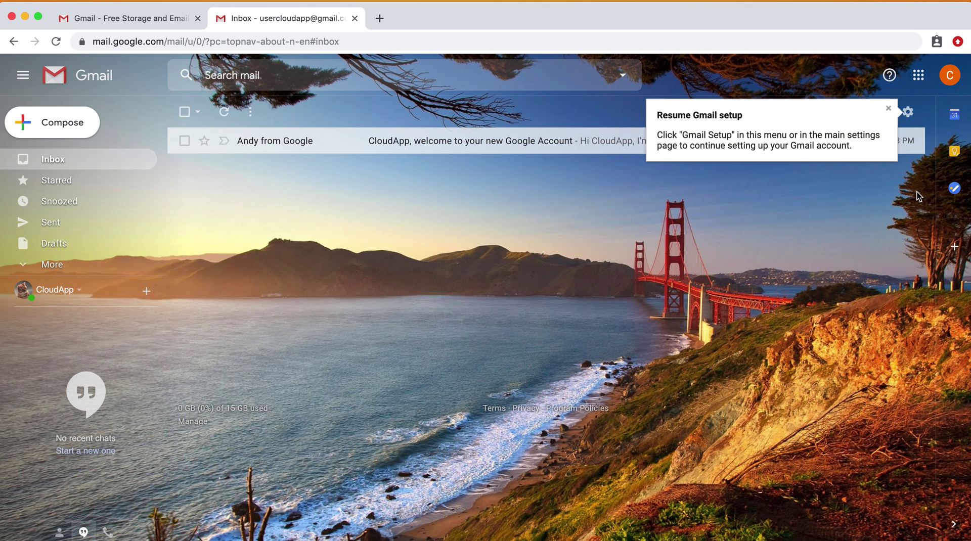
{"action": "left_click", "coordinate": [908, 112]}
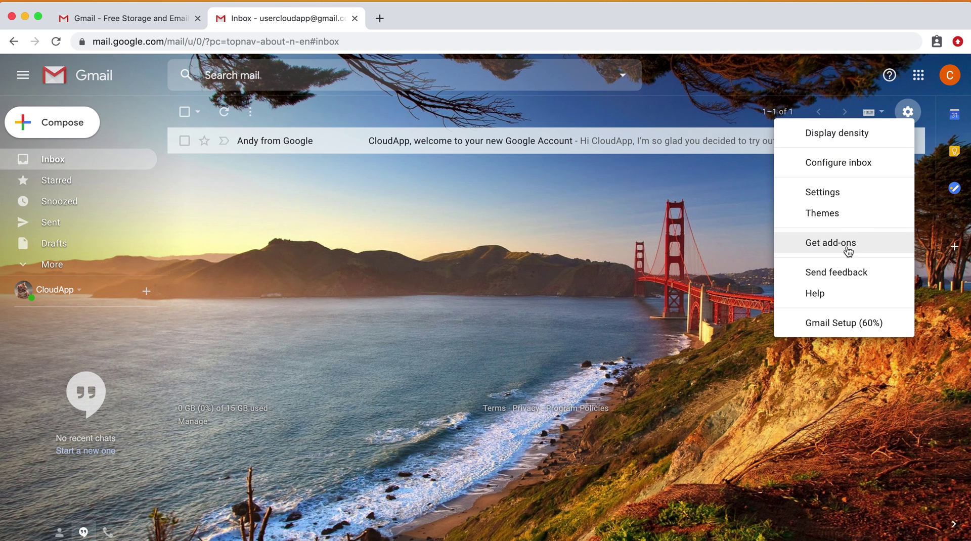
{"action": "left_click", "coordinate": [506, 293]}
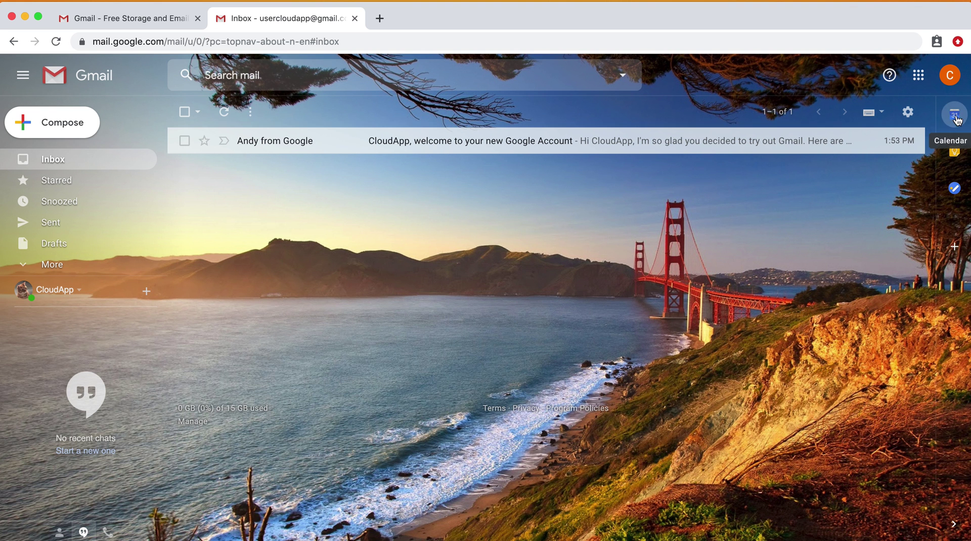
View the Gmail add-ons offered in the G Suite Marketplace and return to the inbox.
{"action": "left_click", "coordinate": [954, 248]}
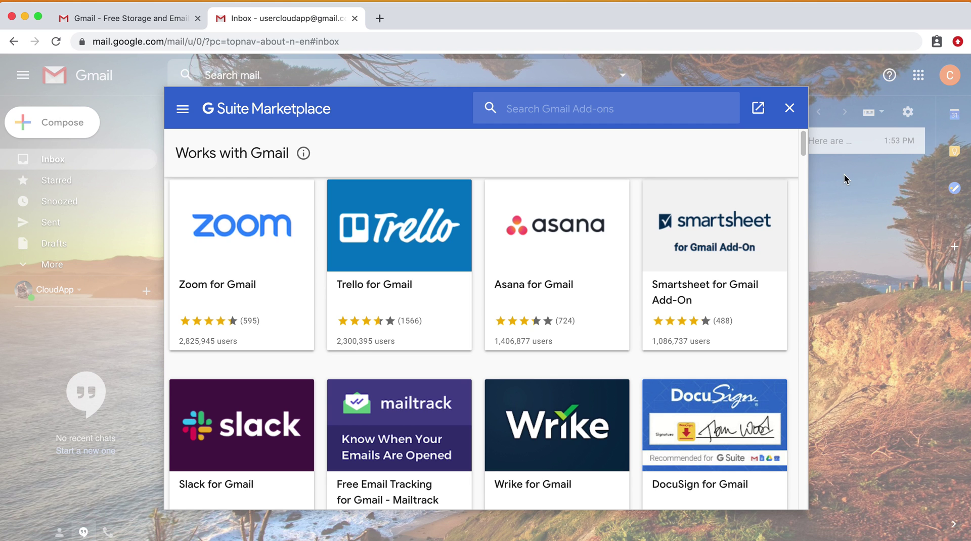
{"action": "left_click", "coordinate": [789, 107]}
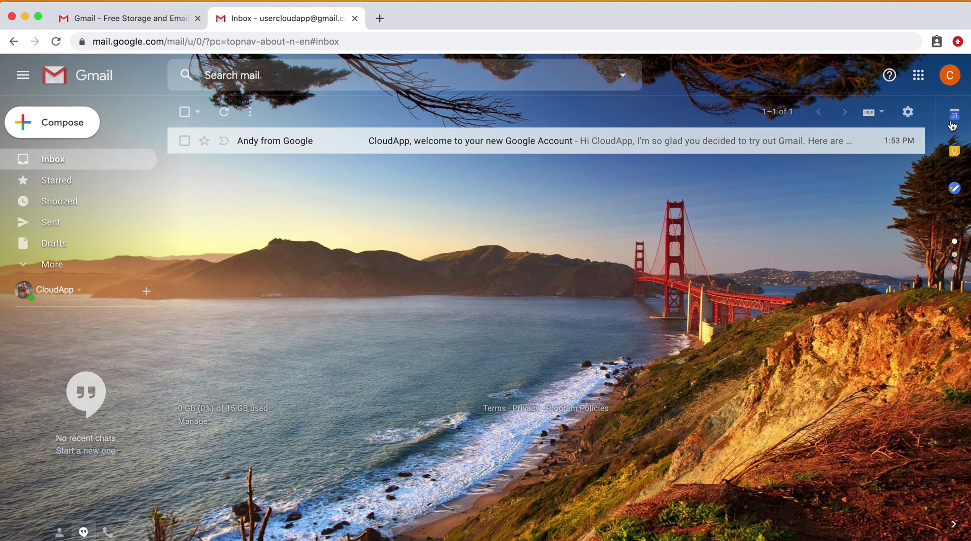